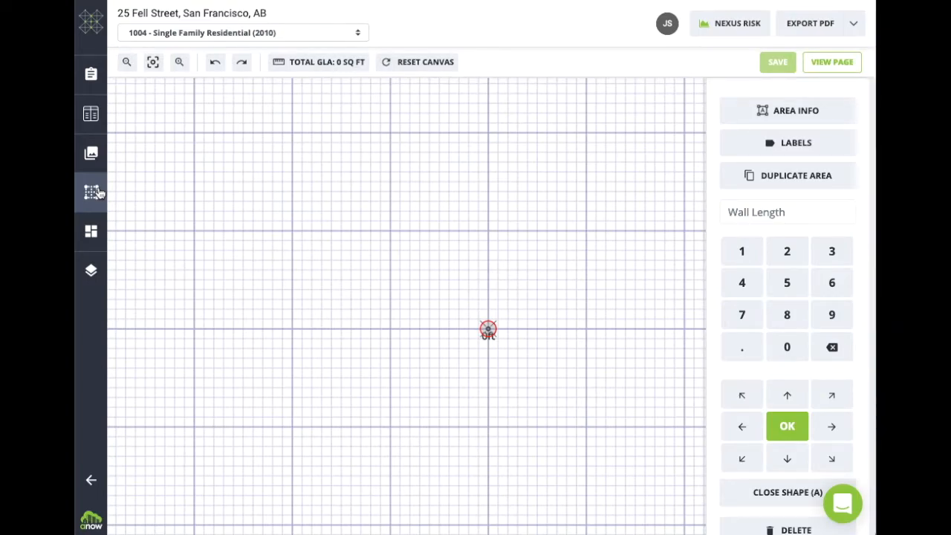
{"action": "left_click", "coordinate": [127, 63]}
{"action": "left_click", "coordinate": [127, 66]}
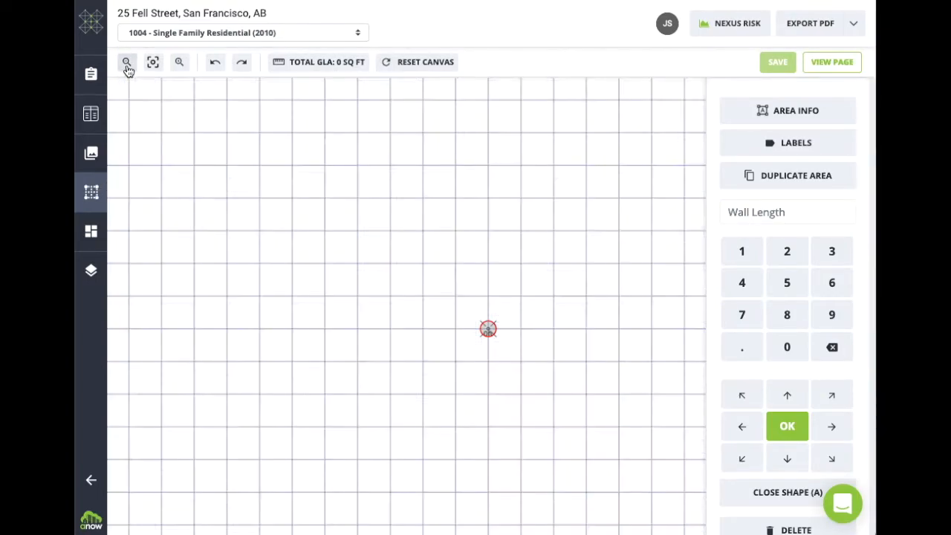
{"action": "left_click", "coordinate": [179, 64]}
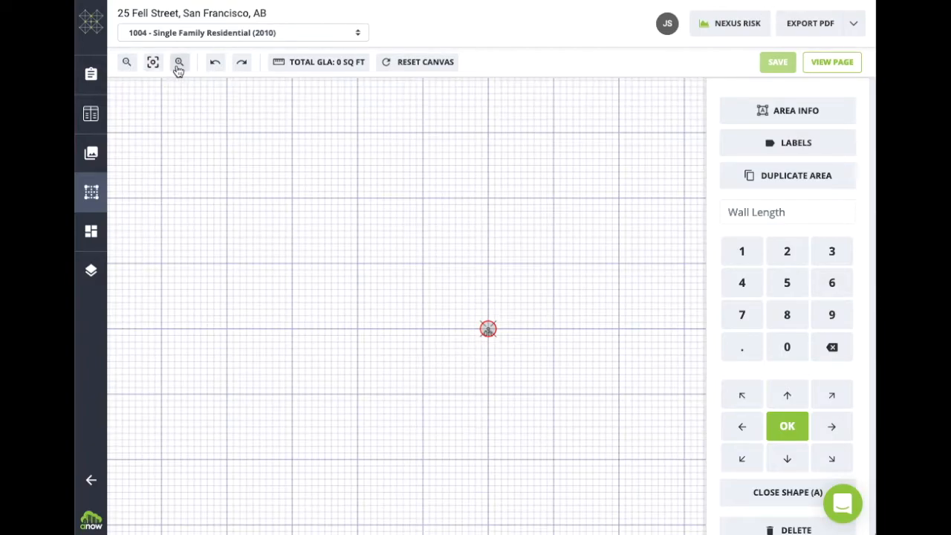
{"action": "left_click", "coordinate": [179, 66]}
{"action": "mouse_move", "coordinate": [210, 163]}
{"action": "left_mouse_down"}
{"action": "mouse_move", "coordinate": [178, 152]}
{"action": "mouse_move", "coordinate": [135, 182]}
{"action": "mouse_move", "coordinate": [126, 174]}
{"action": "left_mouse_up"}
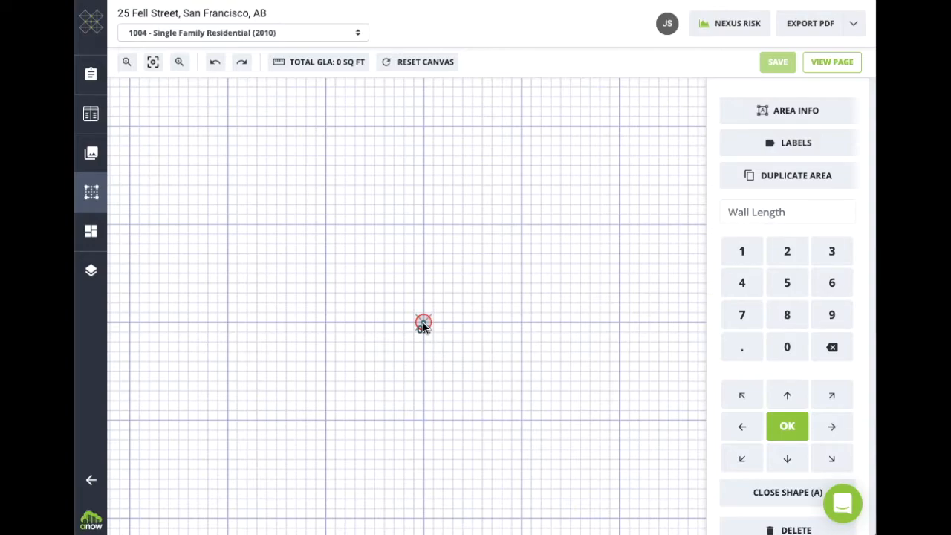
Step: Sketch a freehand L-shaped outline with walls of 20, 20, 30, 10, 10, 10 and 10 ft on the empty canvas
{"action": "mouse_move", "coordinate": [419, 323]}
{"action": "left_mouse_down"}
{"action": "mouse_move", "coordinate": [224, 323]}
{"action": "mouse_move", "coordinate": [226, 127]}
{"action": "left_mouse_up"}
{"action": "left_click", "coordinate": [521, 127]}
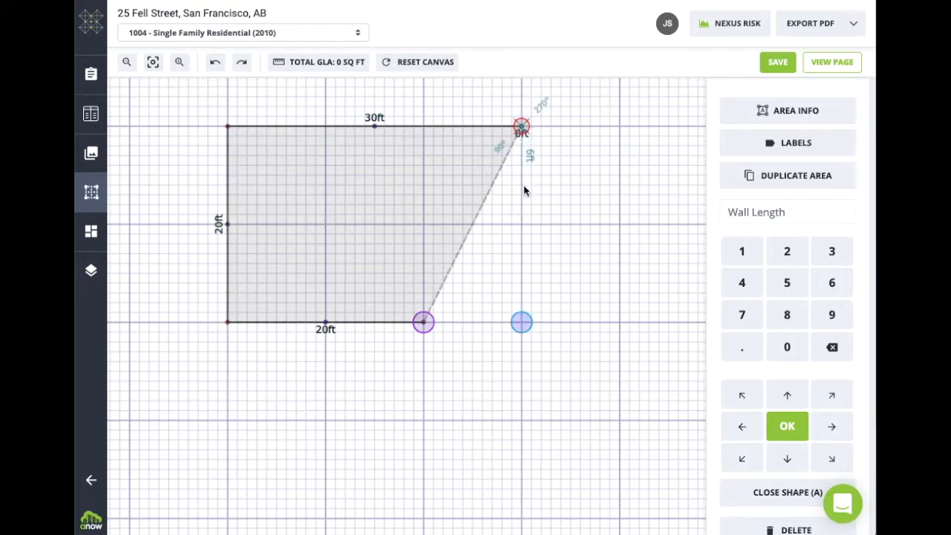
{"action": "left_click", "coordinate": [617, 122]}
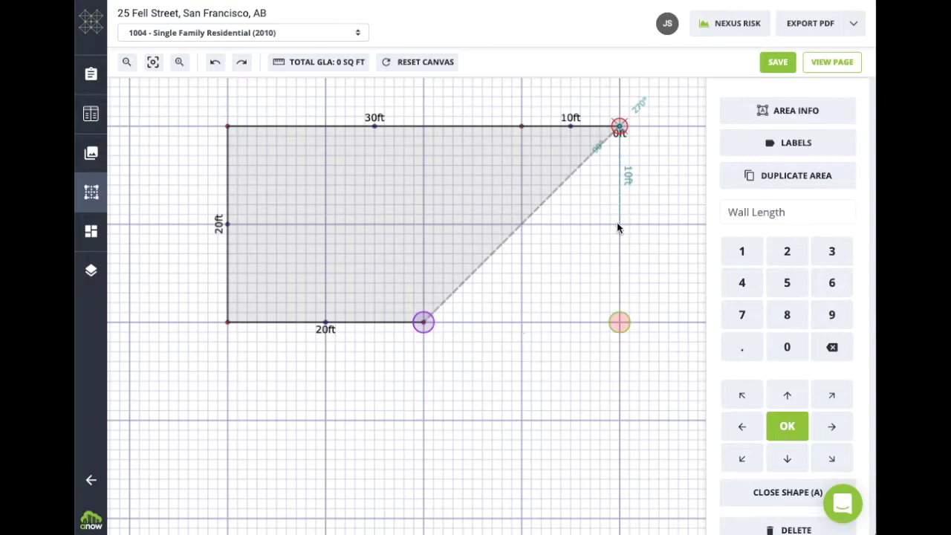
{"action": "left_click", "coordinate": [616, 222]}
{"action": "left_click", "coordinate": [522, 224]}
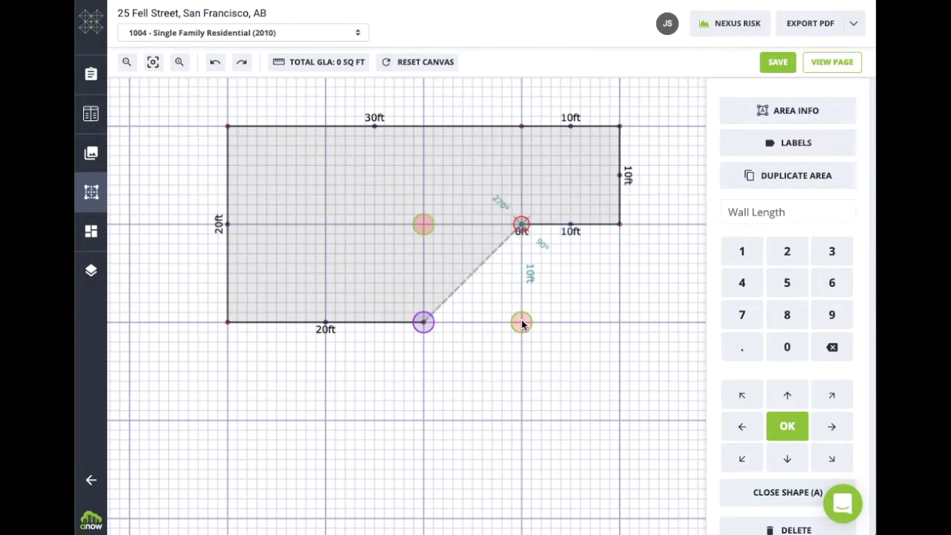
{"action": "left_click", "coordinate": [522, 322]}
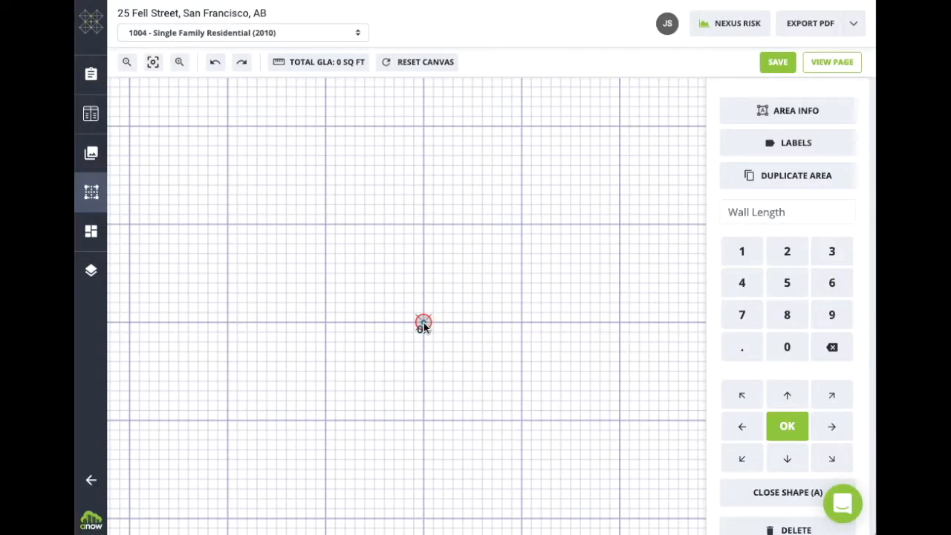
Step: Draw a 20 ft wall running left from the start point and a 15 ft wall going up, using entered wall lengths
{"action": "left_click", "coordinate": [769, 250]}
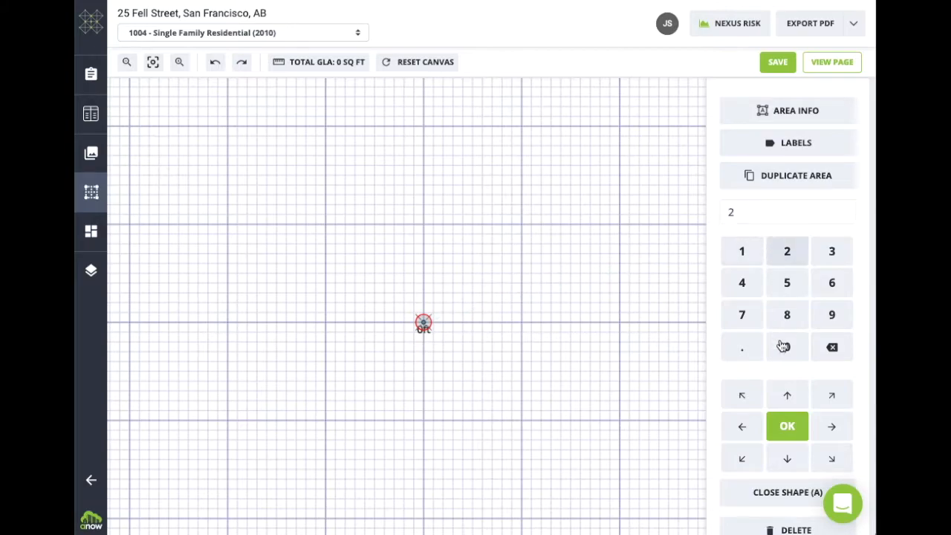
{"action": "left_click", "coordinate": [785, 347]}
{"action": "left_click", "coordinate": [742, 427]}
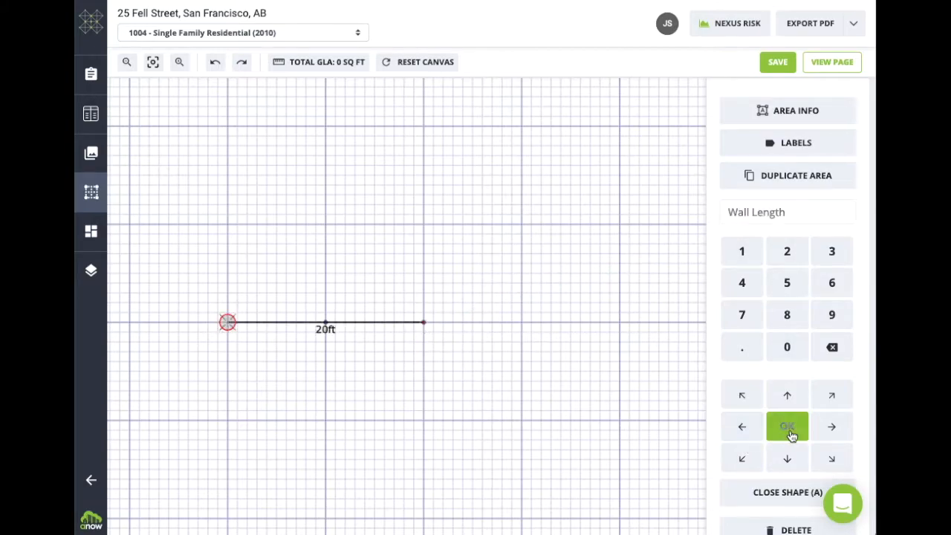
{"action": "left_click", "coordinate": [791, 434]}
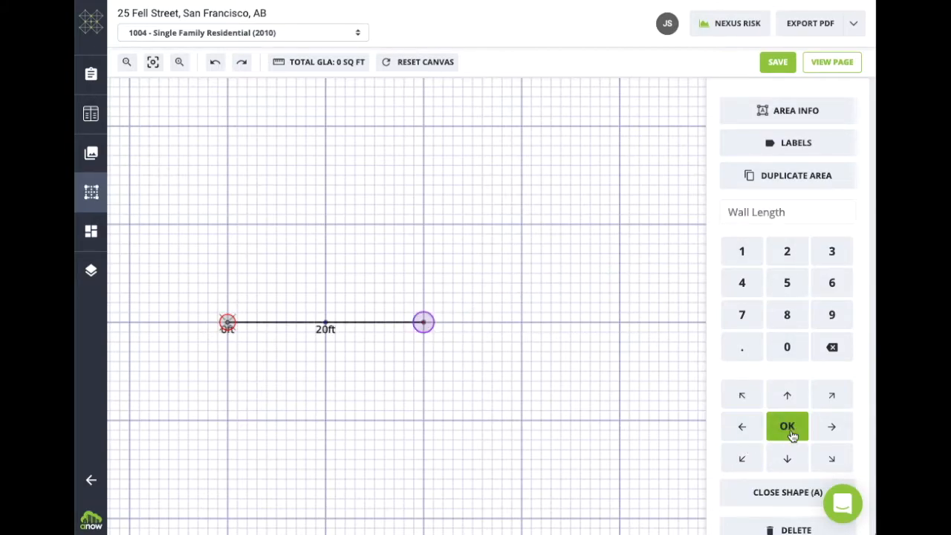
{"action": "left_click", "coordinate": [745, 253]}
{"action": "left_click", "coordinate": [784, 283]}
{"action": "left_click", "coordinate": [787, 395]}
{"action": "left_click", "coordinate": [791, 430]}
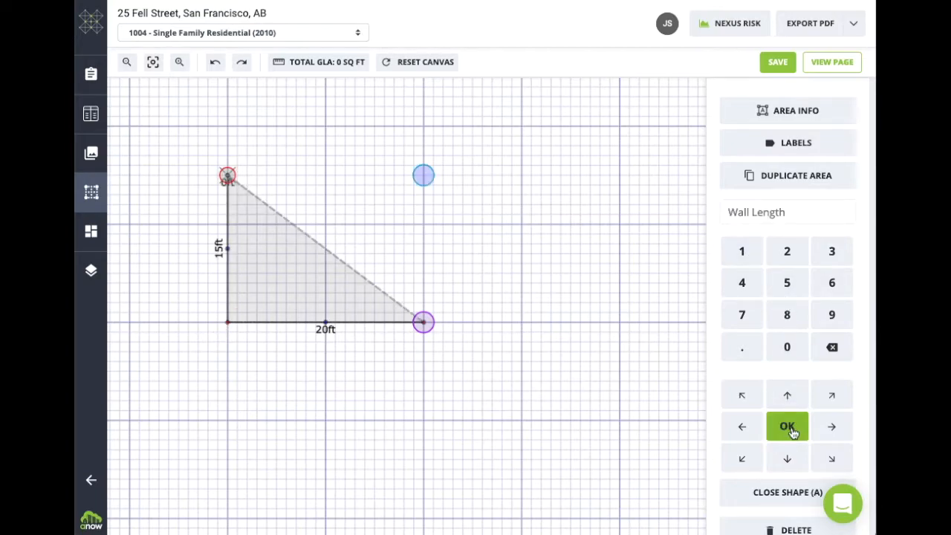
Step: Try a 10 ft wall running right from the outline's upper-left corner and undo it
{"action": "left_click", "coordinate": [742, 251]}
{"action": "left_click", "coordinate": [787, 347]}
{"action": "left_click", "coordinate": [831, 426]}
{"action": "left_click", "coordinate": [792, 427]}
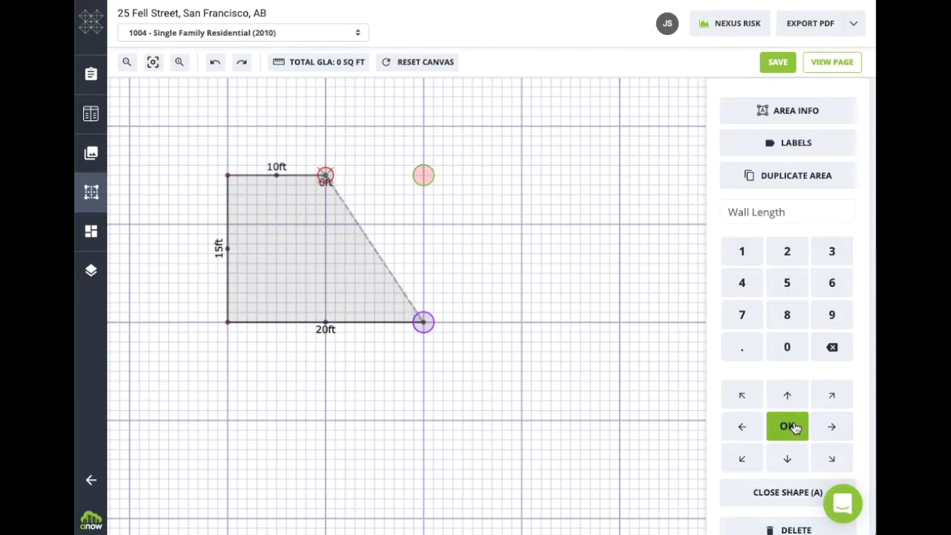
{"action": "left_click", "coordinate": [215, 63]}
{"action": "left_click", "coordinate": [216, 63]}
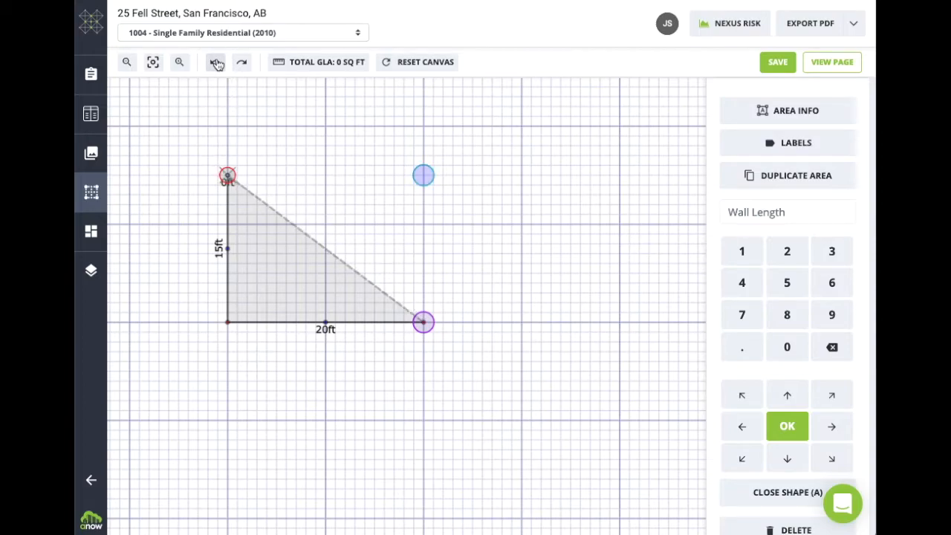
Step: Draw the outline's upper edge as a 20 ft wall followed by a 10 ft wall, both running right
{"action": "left_click", "coordinate": [786, 252]}
{"action": "left_click", "coordinate": [787, 347]}
{"action": "left_click", "coordinate": [832, 425]}
{"action": "scroll", "coordinate": [807, 430], "scroll_direction": "down", "scroll_amount": 1}
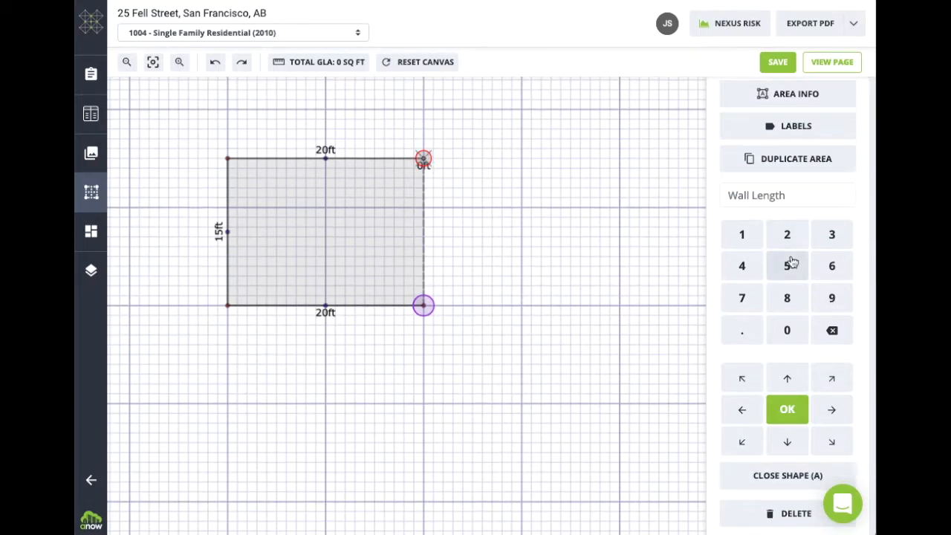
{"action": "left_click", "coordinate": [757, 246]}
{"action": "left_click", "coordinate": [787, 338]}
{"action": "left_click", "coordinate": [831, 410]}
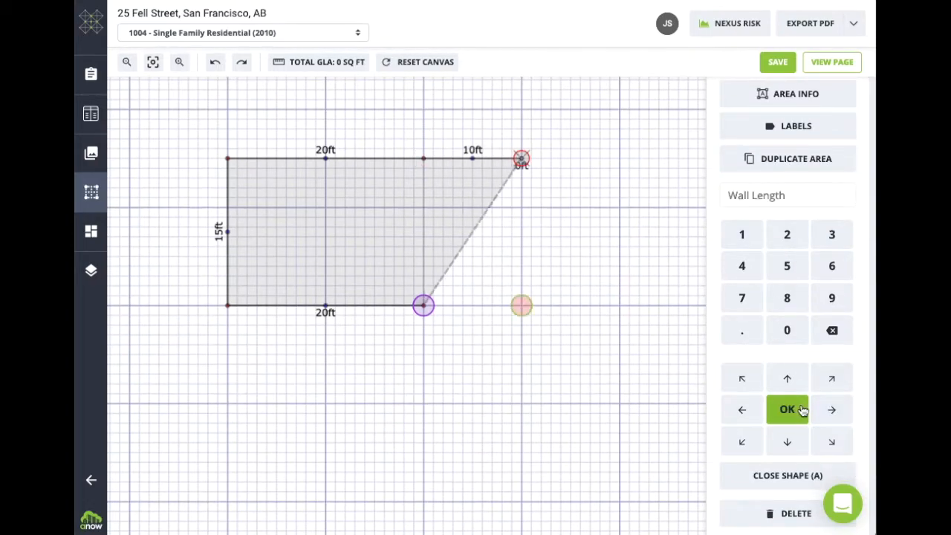
Step: Finish the outline with 10 ft walls going down and left, closing the shape as the First Floor area
{"action": "left_click", "coordinate": [741, 234]}
{"action": "left_click", "coordinate": [787, 330]}
{"action": "left_click", "coordinate": [790, 421]}
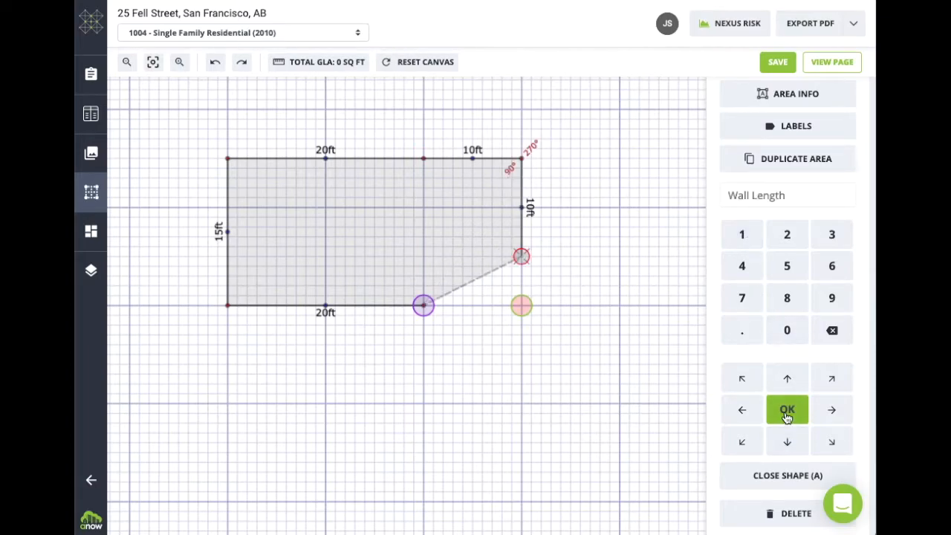
{"action": "left_click", "coordinate": [745, 236]}
{"action": "left_click", "coordinate": [786, 330]}
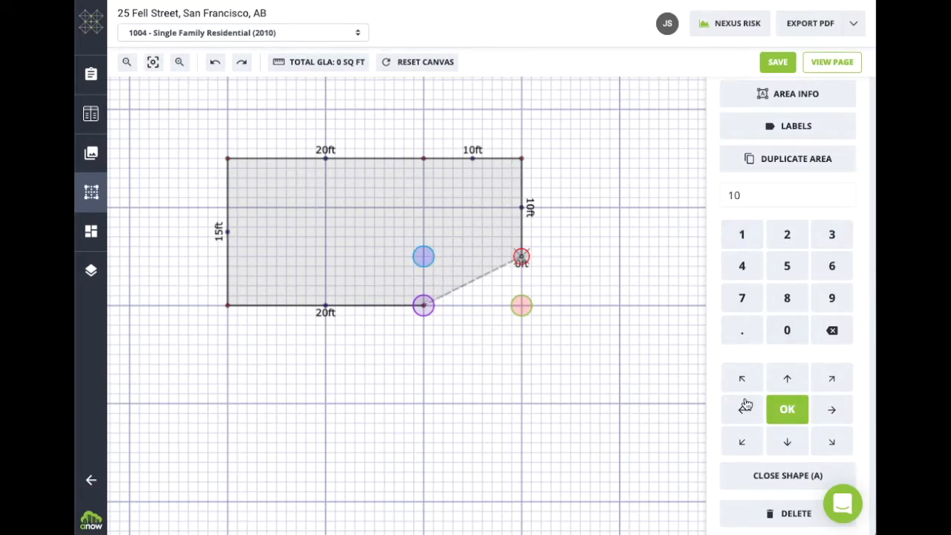
{"action": "left_click", "coordinate": [742, 409]}
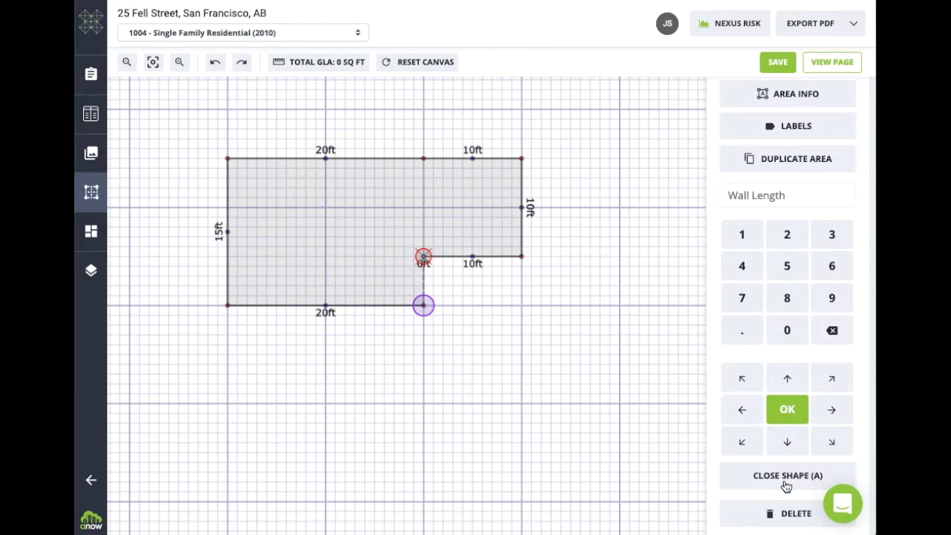
{"action": "left_click", "coordinate": [785, 479]}
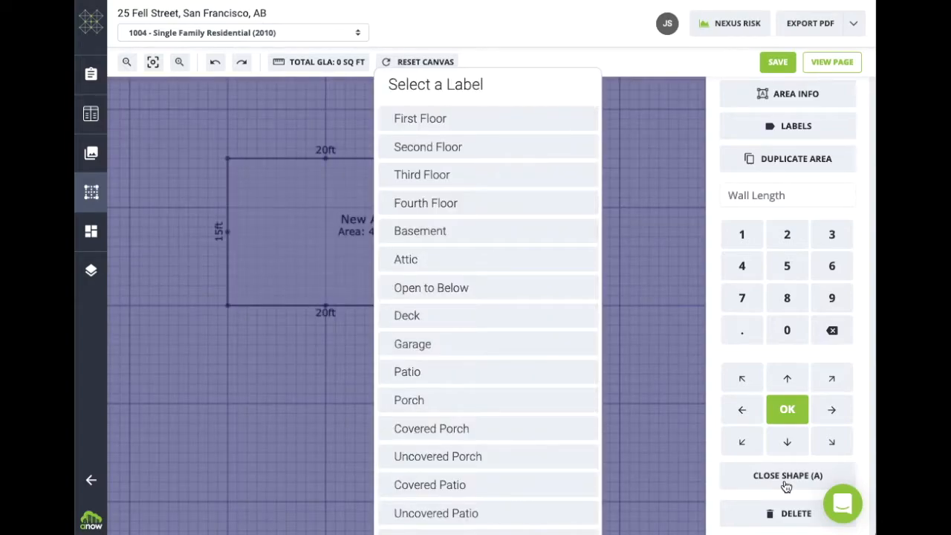
{"action": "left_click", "coordinate": [505, 127]}
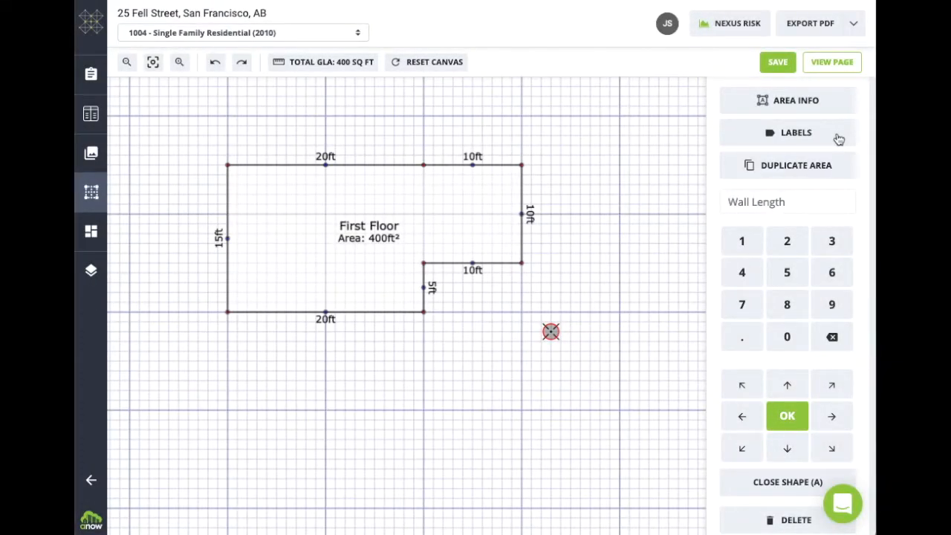
Step: Place a Bath label in the lower-left part of the First Floor area
{"action": "left_click", "coordinate": [839, 139]}
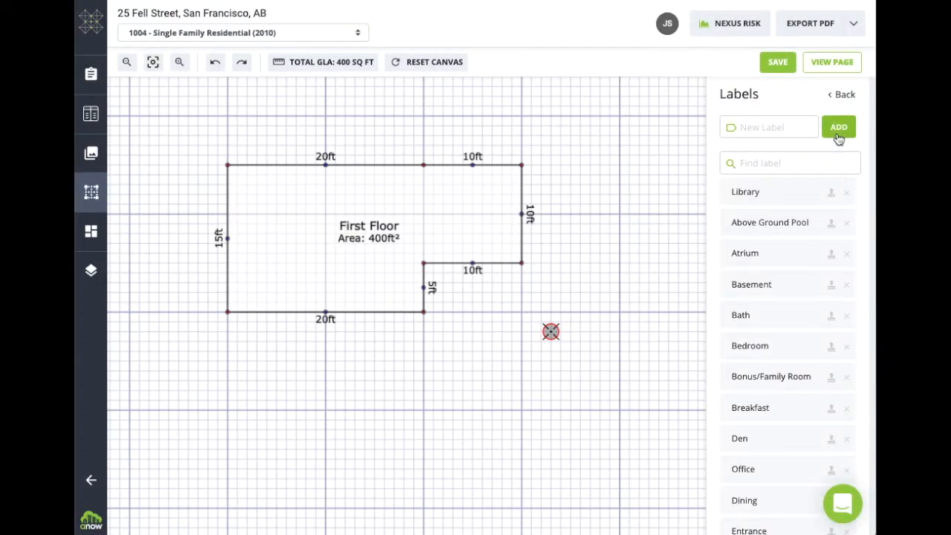
{"action": "left_click", "coordinate": [761, 315]}
{"action": "left_click", "coordinate": [274, 271]}
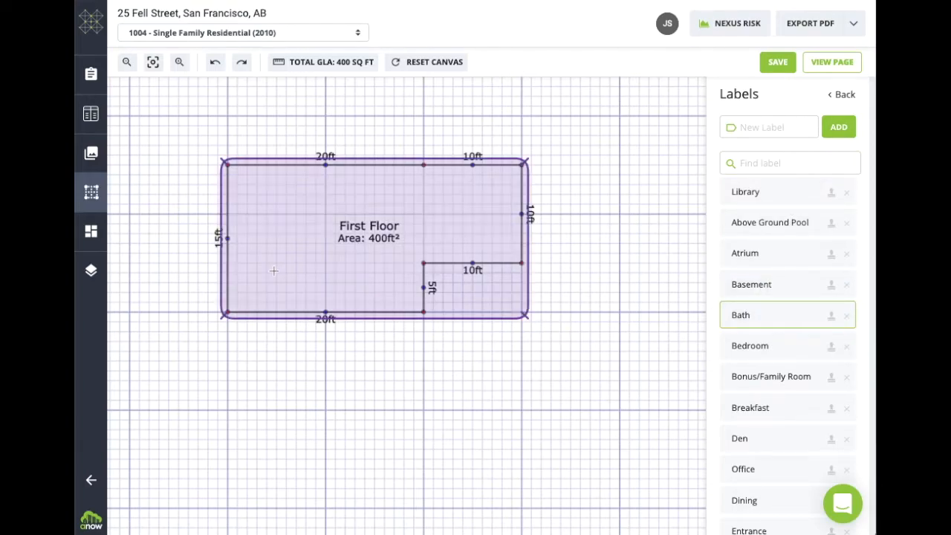
{"action": "left_click", "coordinate": [275, 273]}
{"action": "left_click", "coordinate": [462, 302]}
Step: Turn on the perimeter label for the First Floor area
{"action": "left_click", "coordinate": [458, 222]}
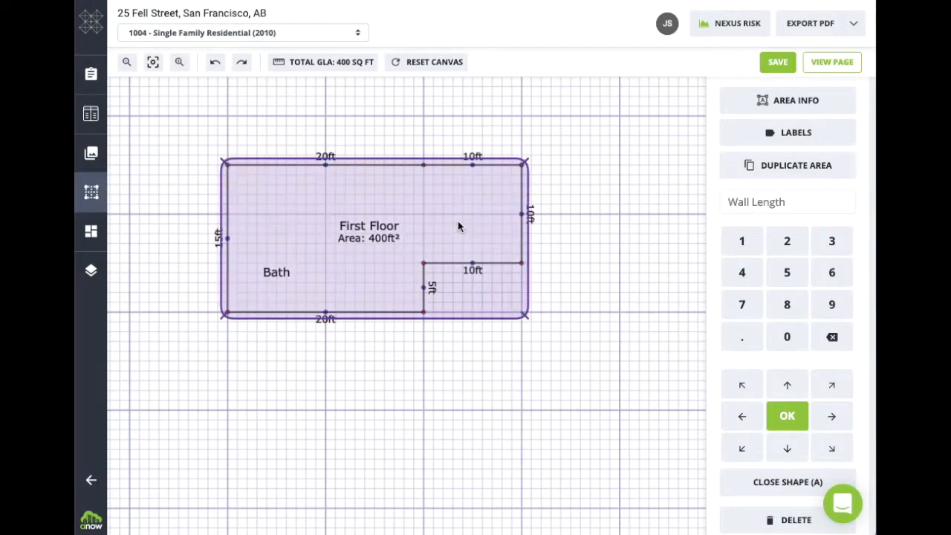
{"action": "left_click", "coordinate": [749, 100]}
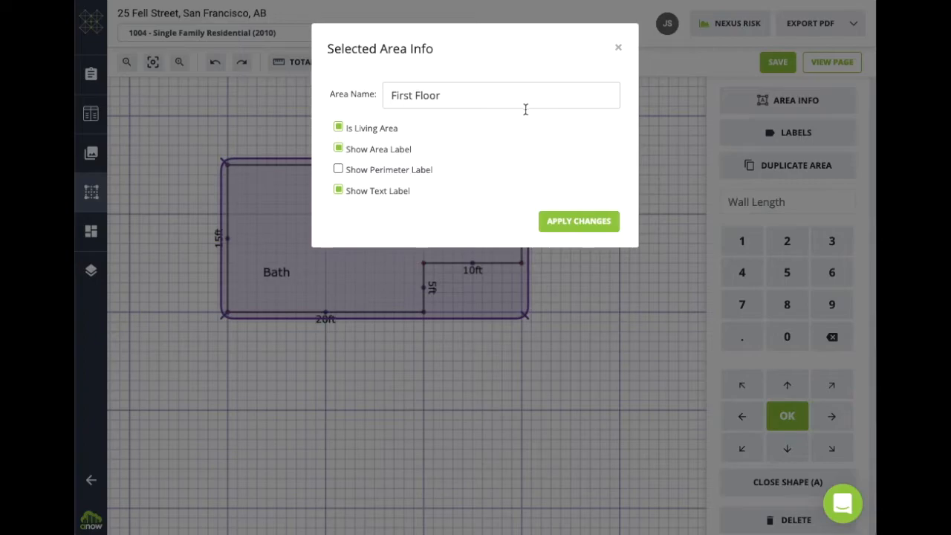
{"action": "left_click", "coordinate": [387, 176]}
{"action": "left_click", "coordinate": [550, 225]}
{"action": "left_click", "coordinate": [550, 226]}
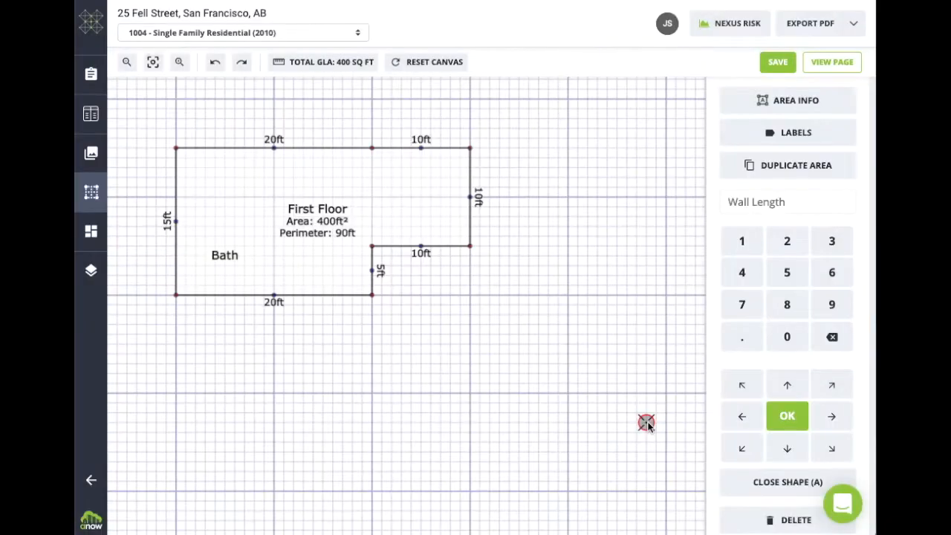
Step: Duplicate the First Floor area and move the copy down until it lies clear below the original
{"action": "left_click", "coordinate": [402, 204]}
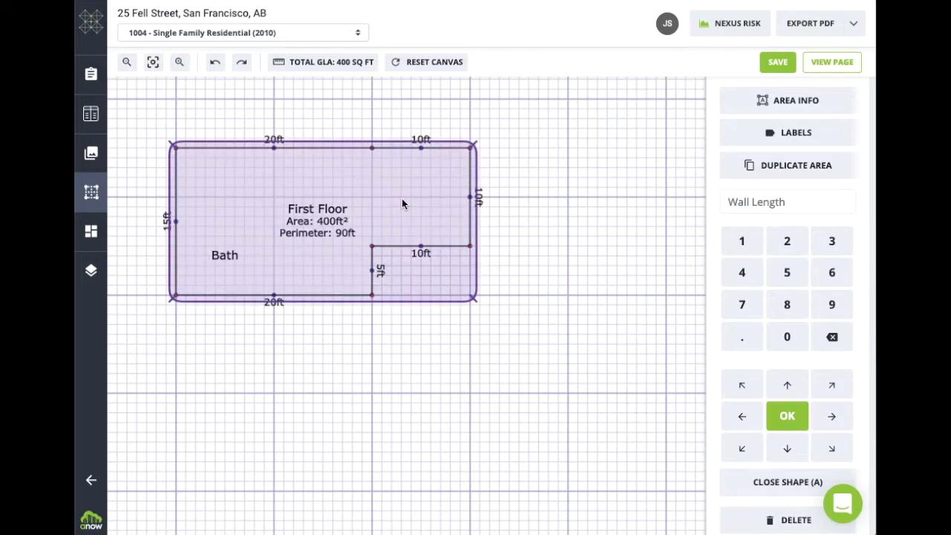
{"action": "left_click", "coordinate": [767, 168]}
{"action": "key", "text": "Down"}
{"action": "key", "text": "Down"}
{"action": "key", "text": "Down"}
{"action": "key", "text": "Down"}
{"action": "key", "text": "Down"}
{"action": "key", "text": "Down"}
{"action": "key", "text": "Down"}
{"action": "key", "text": "Down"}
{"action": "key", "text": "Down"}
{"action": "key", "text": "Down"}
{"action": "key", "text": "Down"}
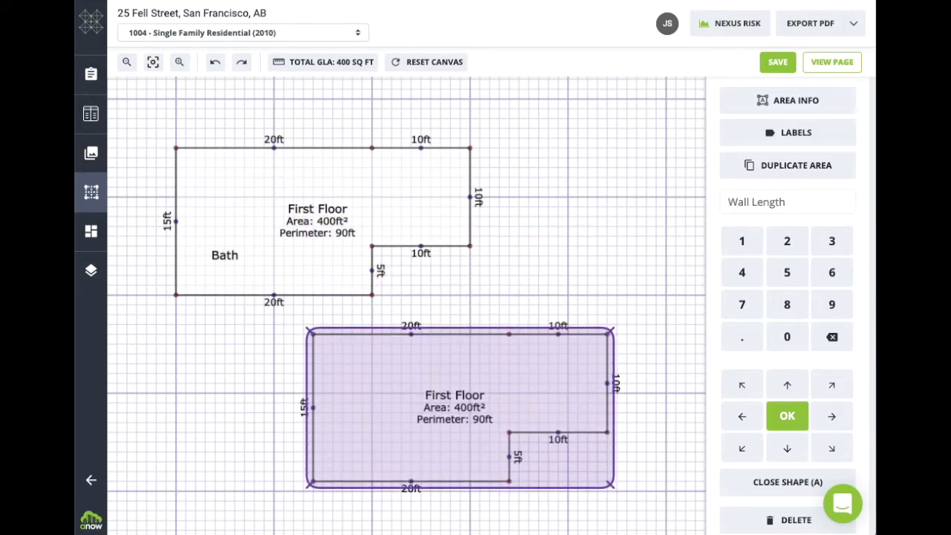
Step: Rename the duplicated area as Second Floor
{"action": "left_click", "coordinate": [760, 108]}
{"action": "left_click_drag", "start_coordinate": [614, 104], "coordinate": [381, 98]}
{"action": "type", "text": "Second Floor"}
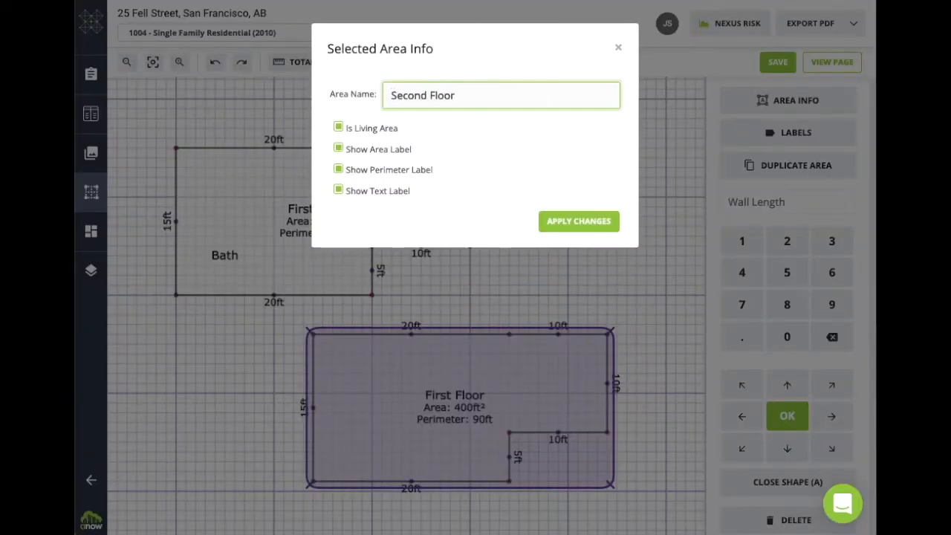
{"action": "left_click", "coordinate": [572, 221]}
{"action": "left_click", "coordinate": [569, 217]}
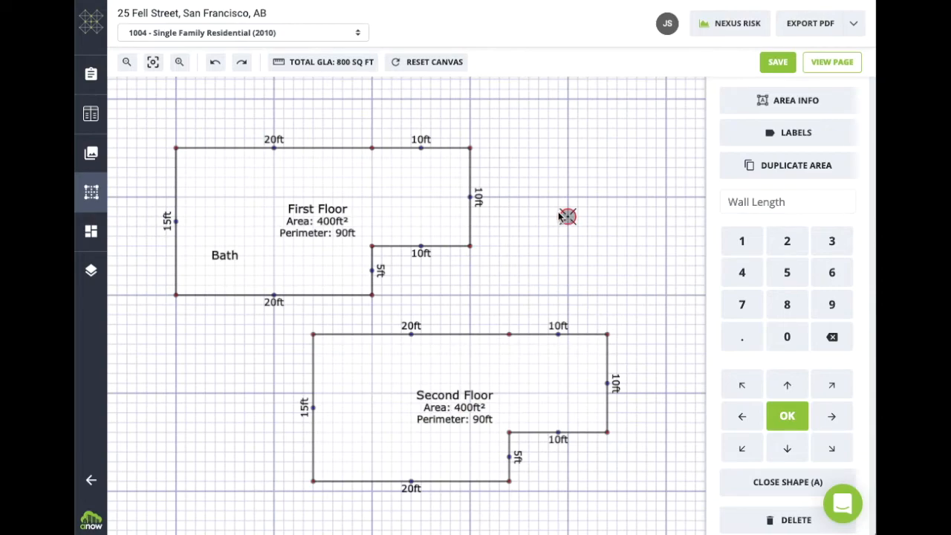
Step: Try subtracting the First Floor from the gross living area and set it back to included
{"action": "left_click", "coordinate": [321, 66]}
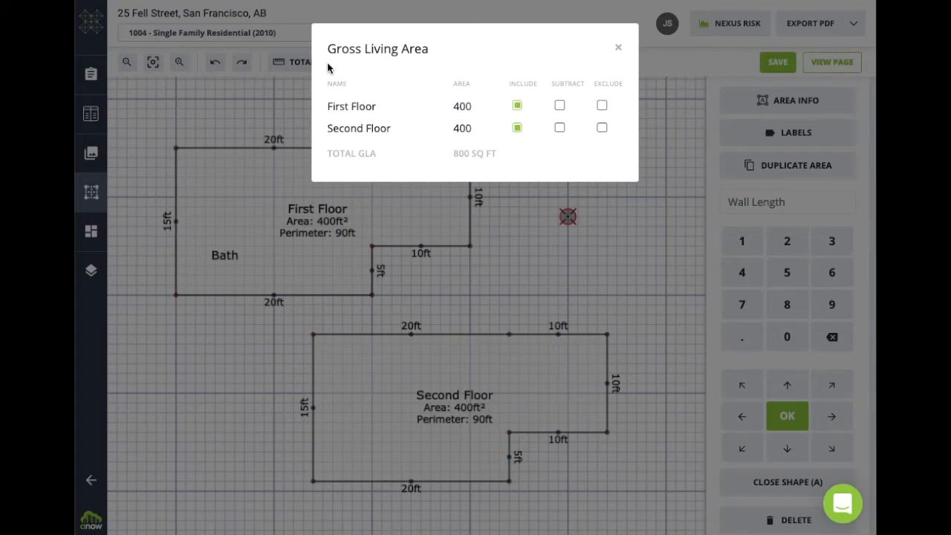
{"action": "left_click", "coordinate": [559, 105]}
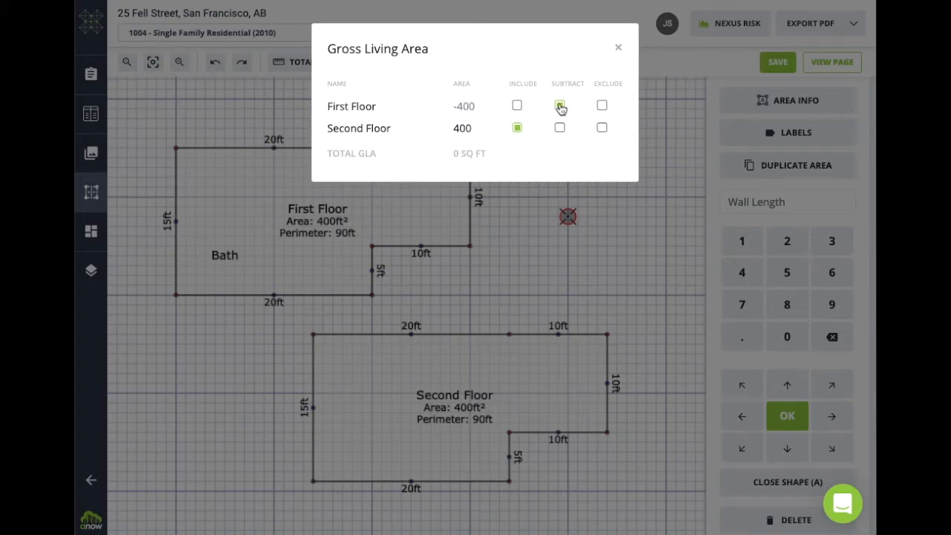
{"action": "left_click", "coordinate": [517, 106]}
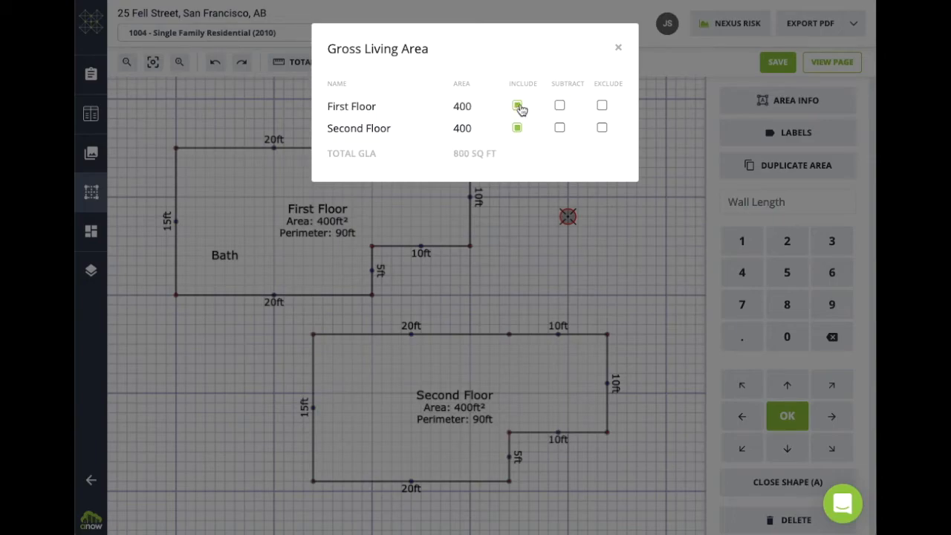
{"action": "left_click", "coordinate": [618, 48]}
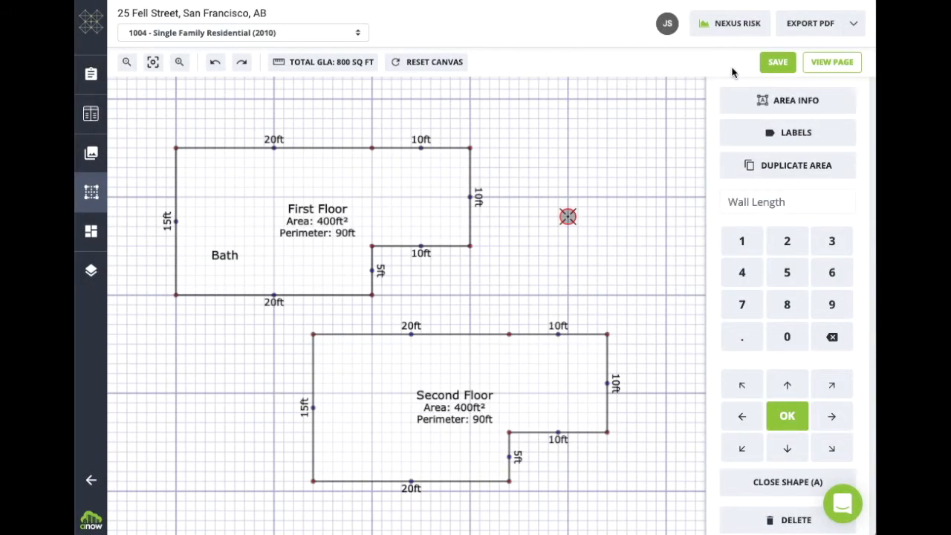
Step: Save the sketch and open the Sketch Page in the appraisal report
{"action": "left_click", "coordinate": [772, 64]}
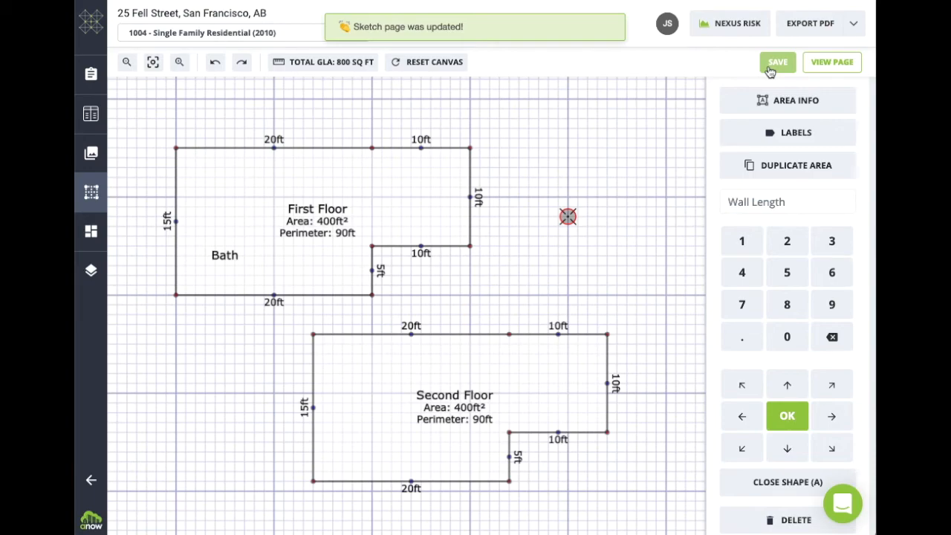
{"action": "left_click", "coordinate": [92, 78]}
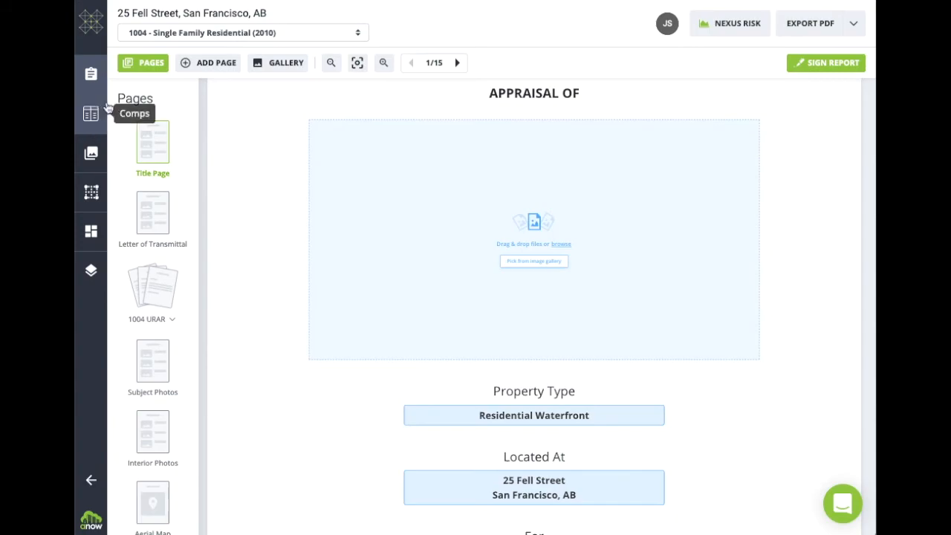
{"action": "scroll", "coordinate": [119, 100], "scroll_direction": "down", "scroll_amount": 5}
{"action": "left_click", "coordinate": [145, 382]}
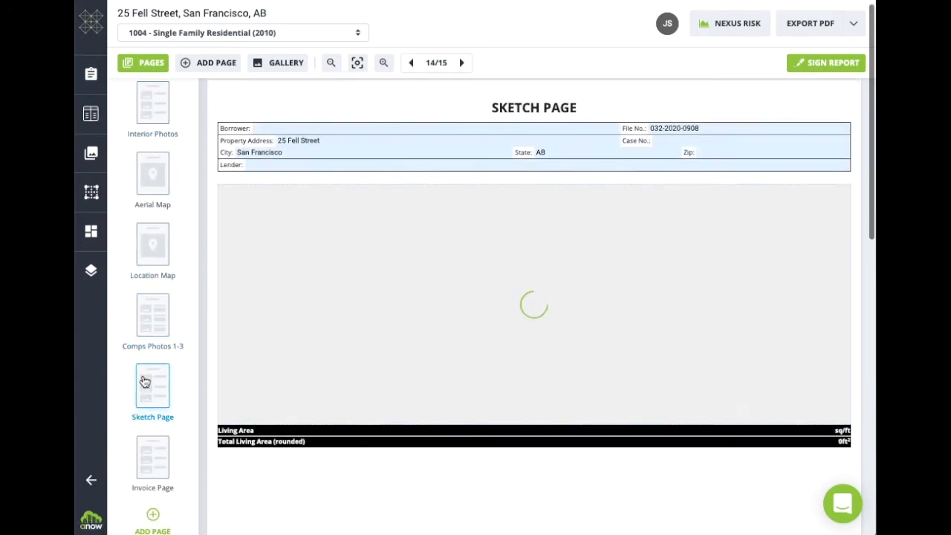